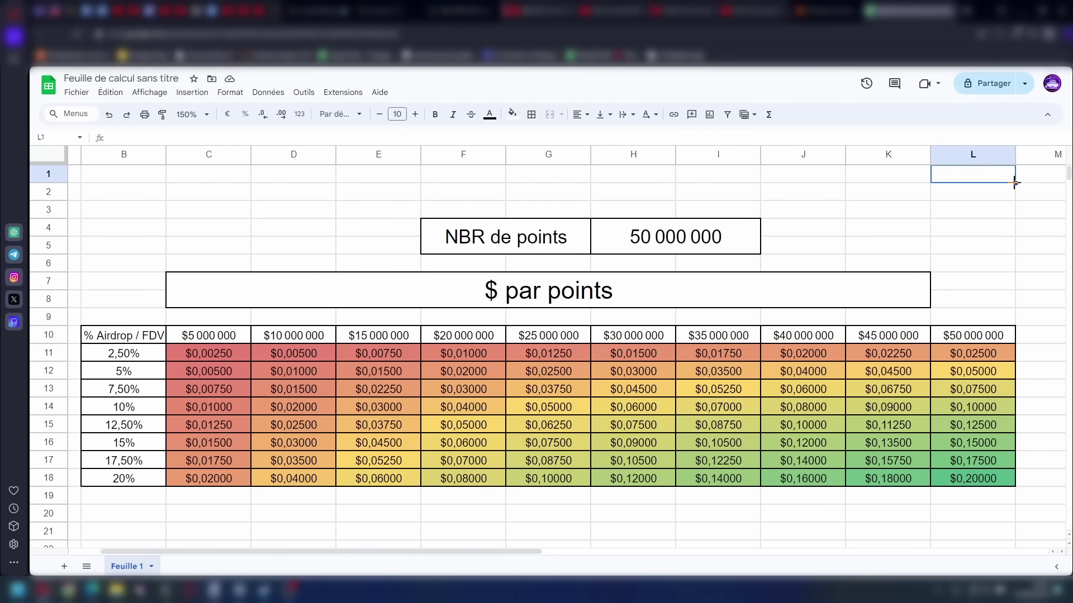
Review the number of points, the airdrop percentage/FDV header and a price-per-point formula in column C.
drag(721, 240, 574, 243)
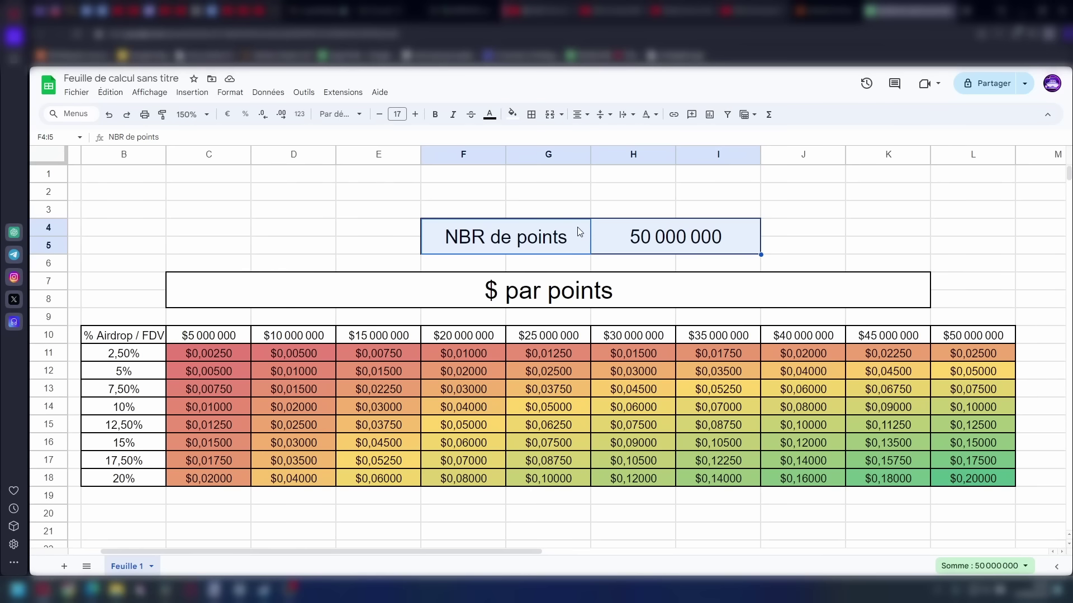
click(106, 338)
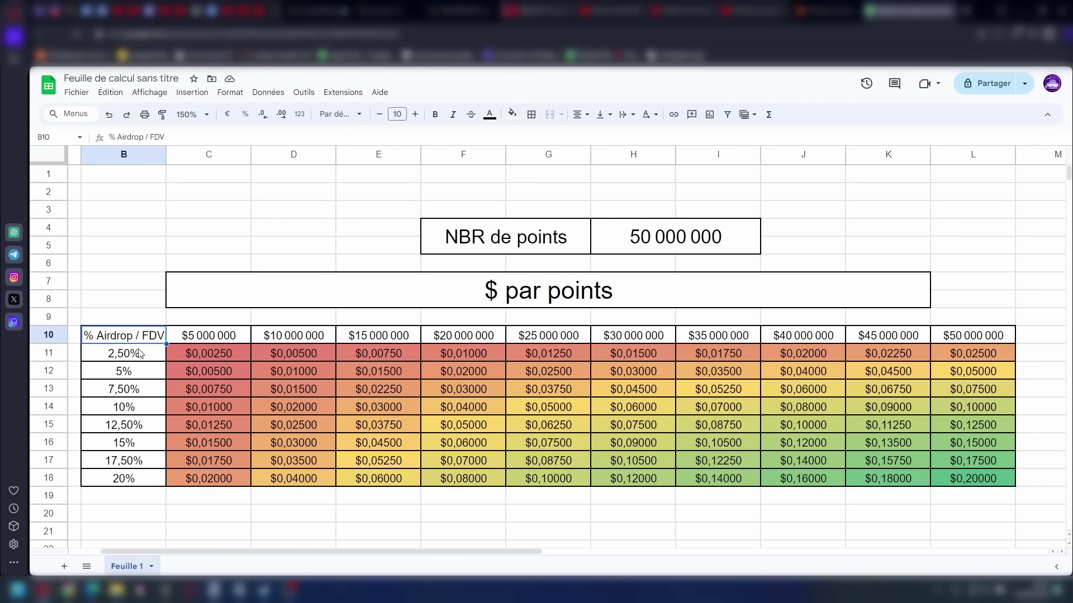
click(226, 420)
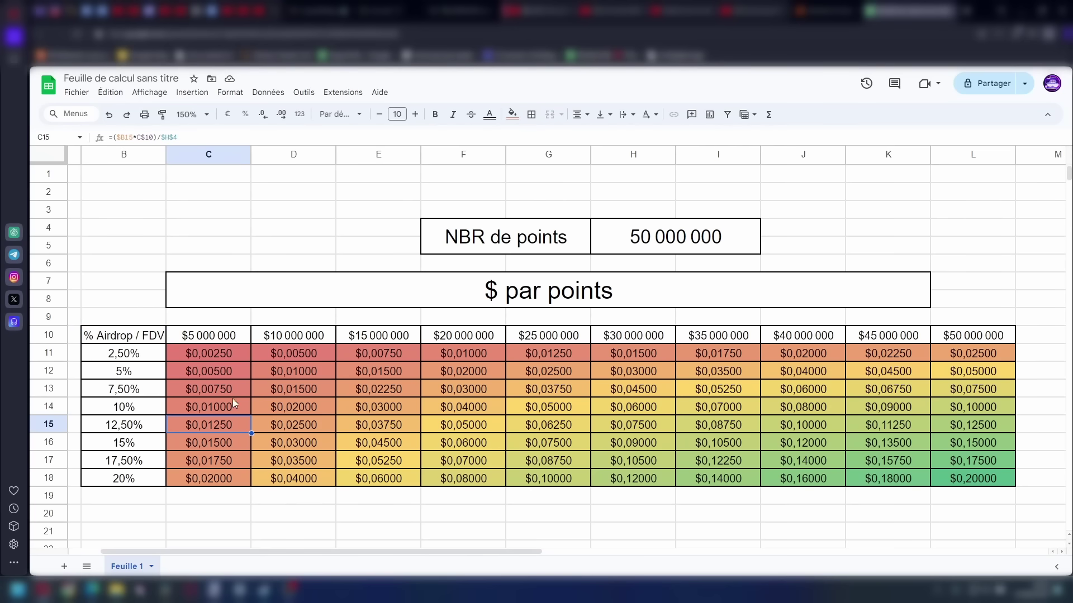
Change the text colour of the airdrop percentages from 5% to 12,50% in B12:B15 to grey.
drag(152, 383, 145, 419)
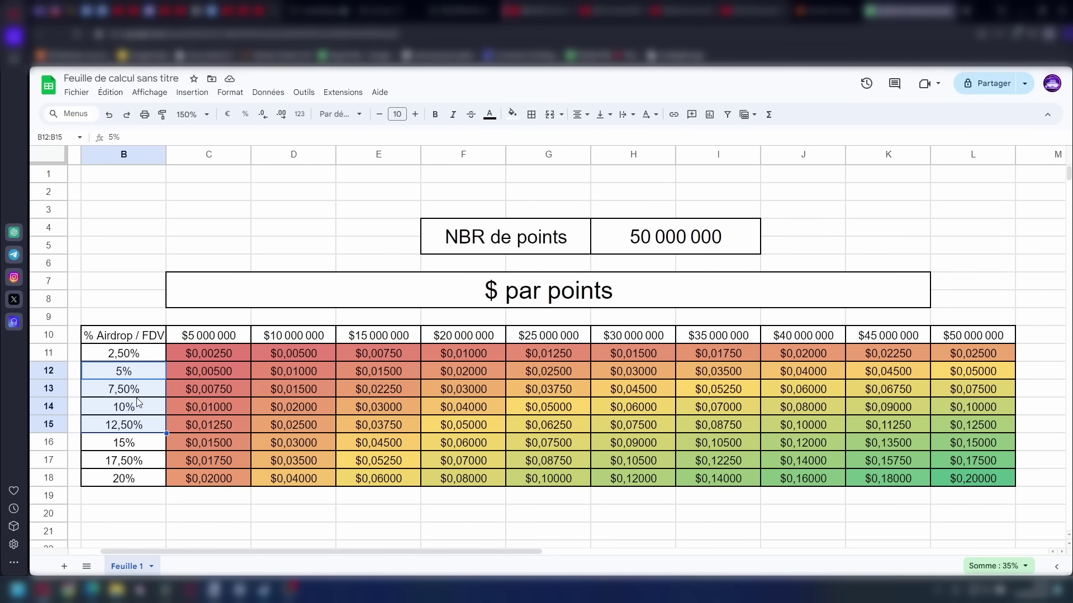
click(489, 114)
click(528, 161)
click(377, 301)
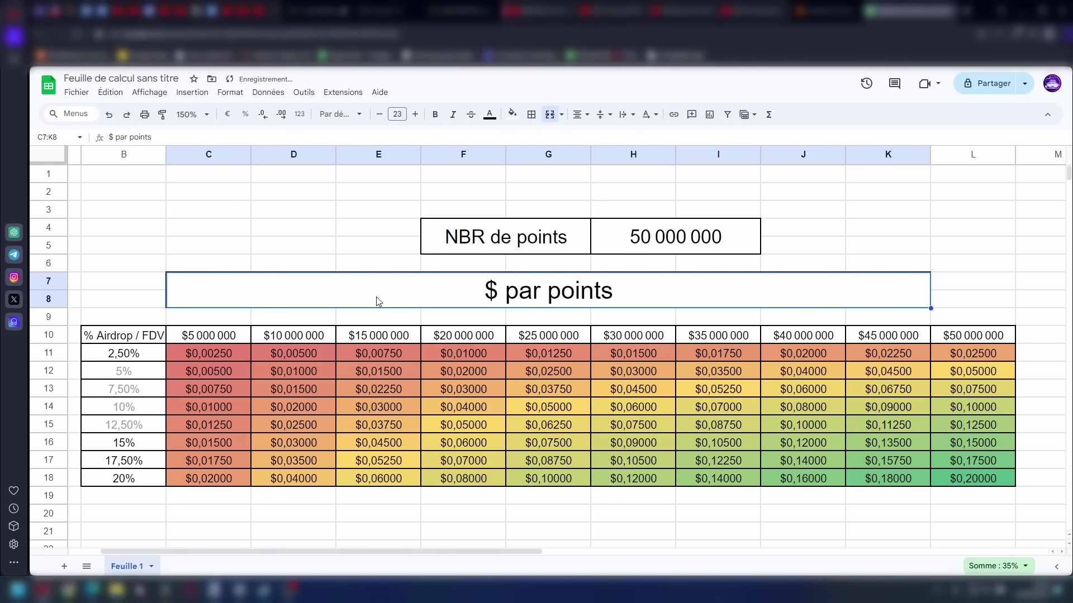
Compare the table's FDV header values with the fully diluted valuations of Radiant Capital and Tapioca DAO Token on CoinGecko.
drag(219, 337, 934, 339)
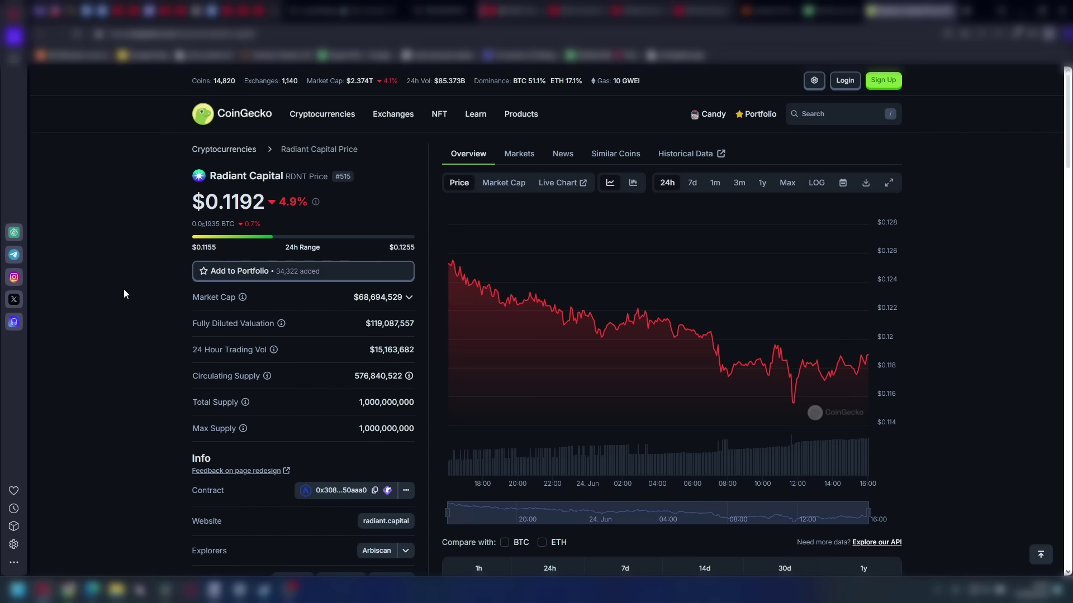
drag(414, 324, 325, 332)
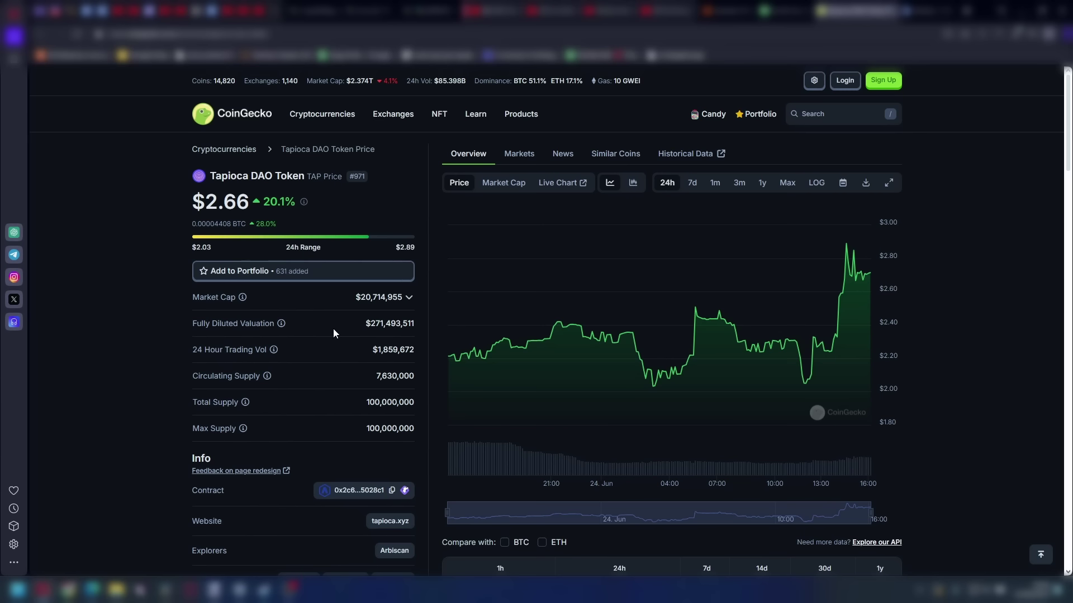
drag(361, 329, 417, 327)
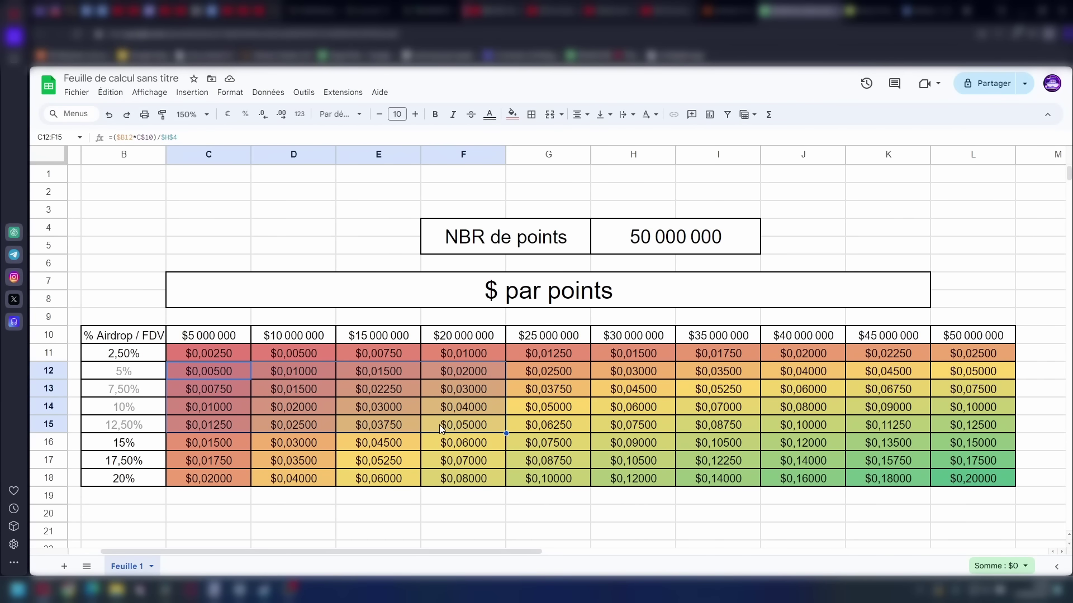
Apply a thick black outer border around the price-per-point range C12:F15.
click(531, 114)
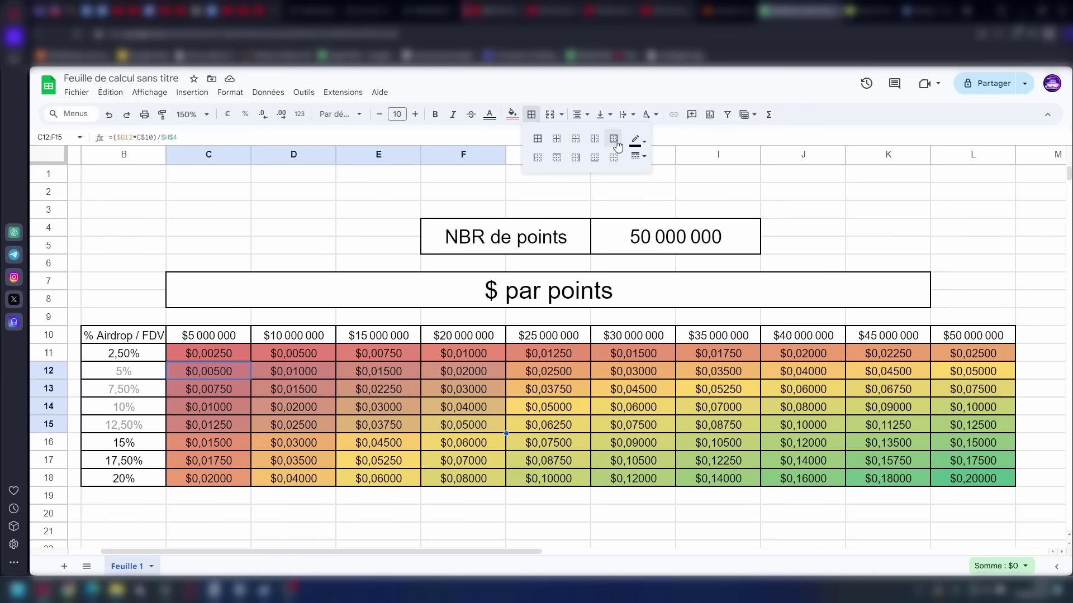
click(592, 137)
click(427, 359)
click(356, 407)
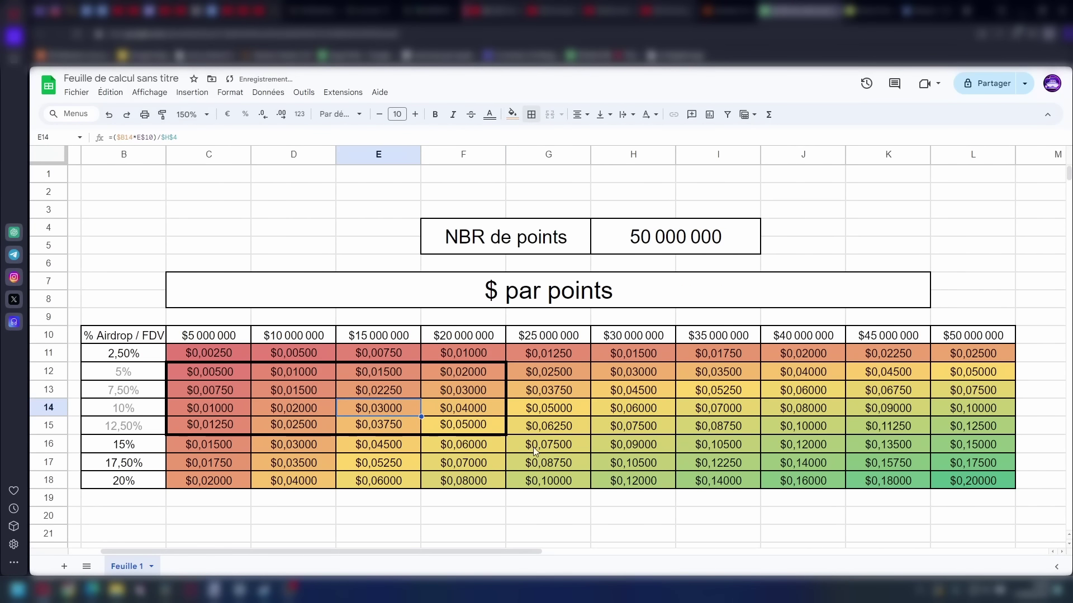
click(531, 448)
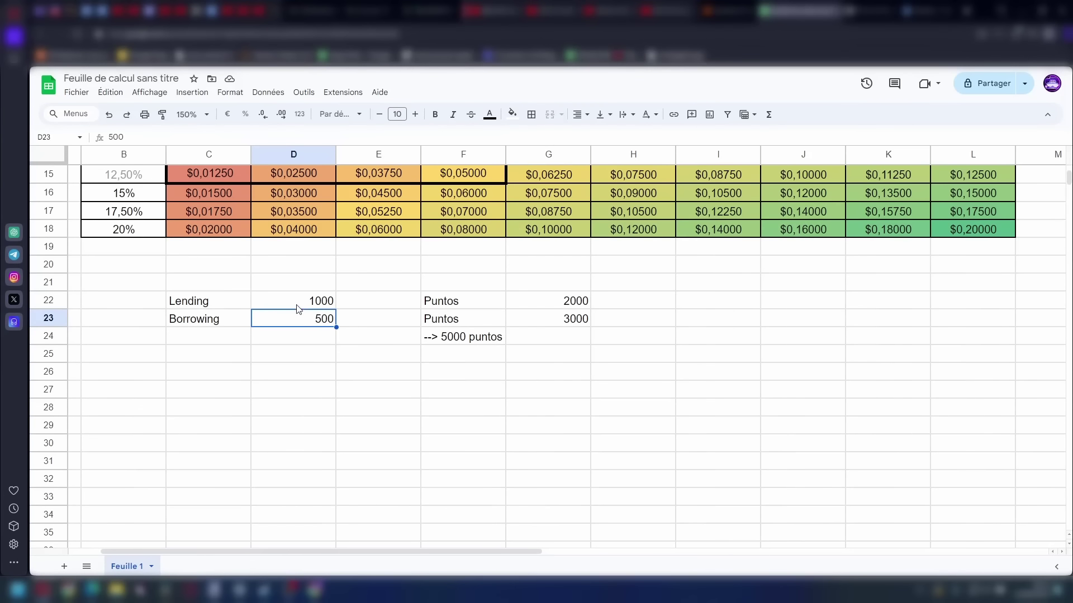
Review the lending and borrowing amounts in rows 22 and 23, their points and the points total beneath them.
click(309, 304)
click(308, 320)
click(517, 305)
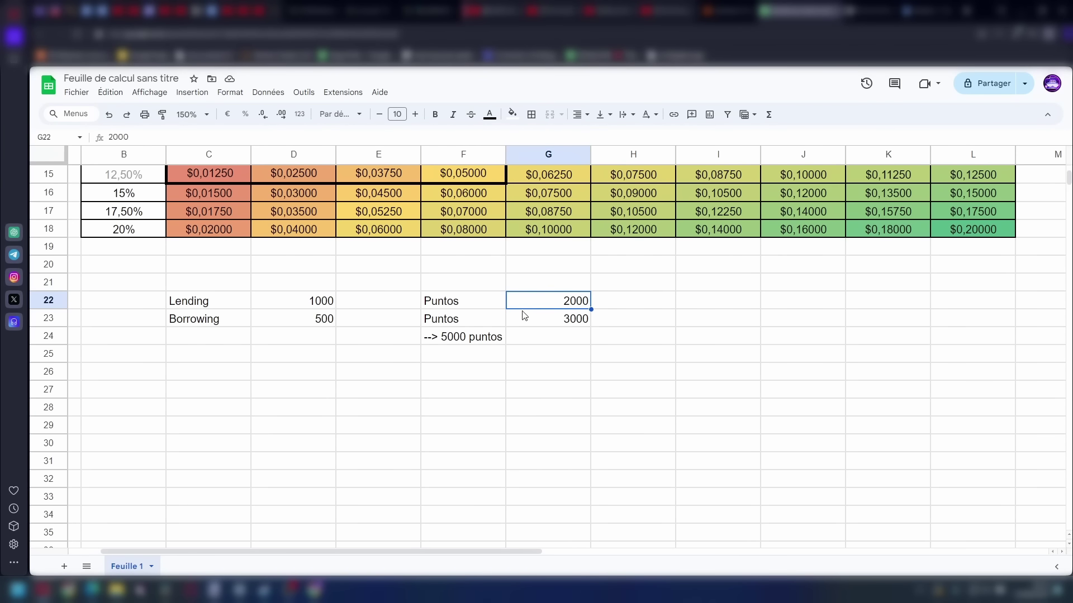
click(523, 321)
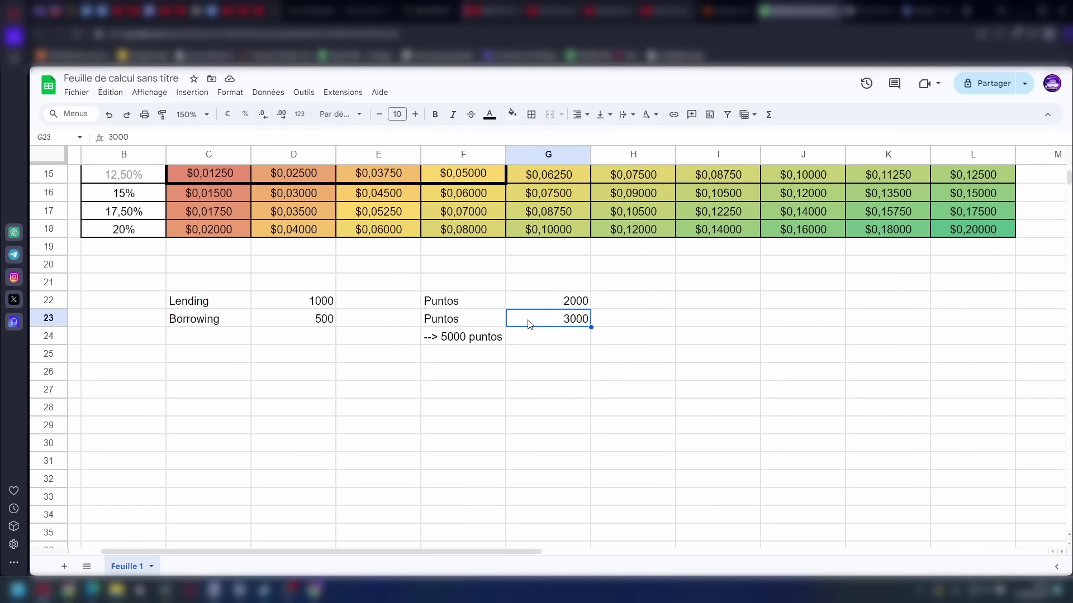
click(492, 338)
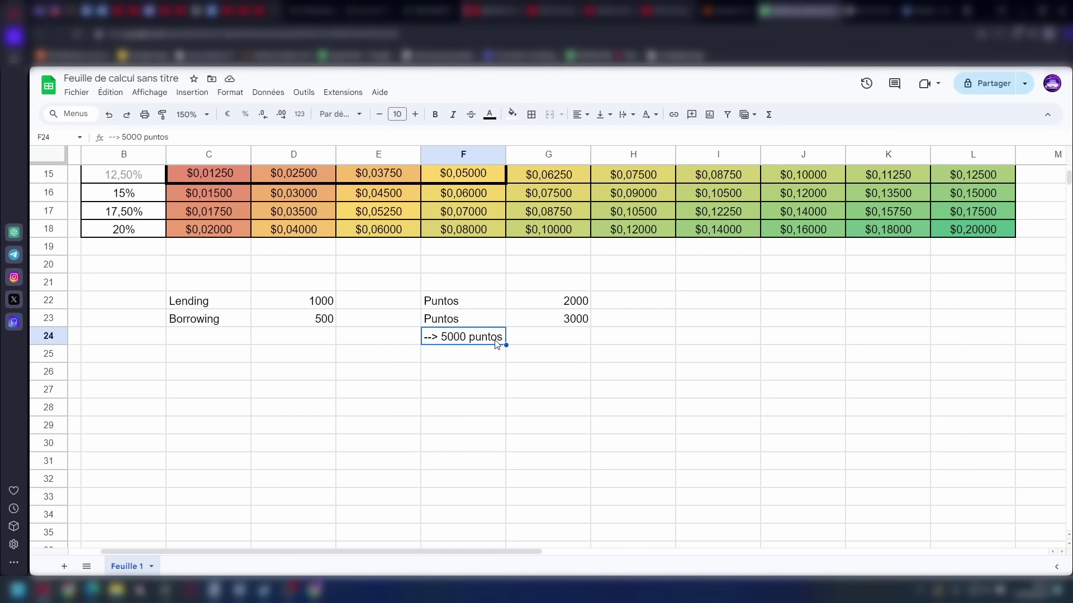
Multiply the price-per-point formula in C12 by 5000, making it =(($B12*C$10)/$H$4)*5000.
click(215, 139)
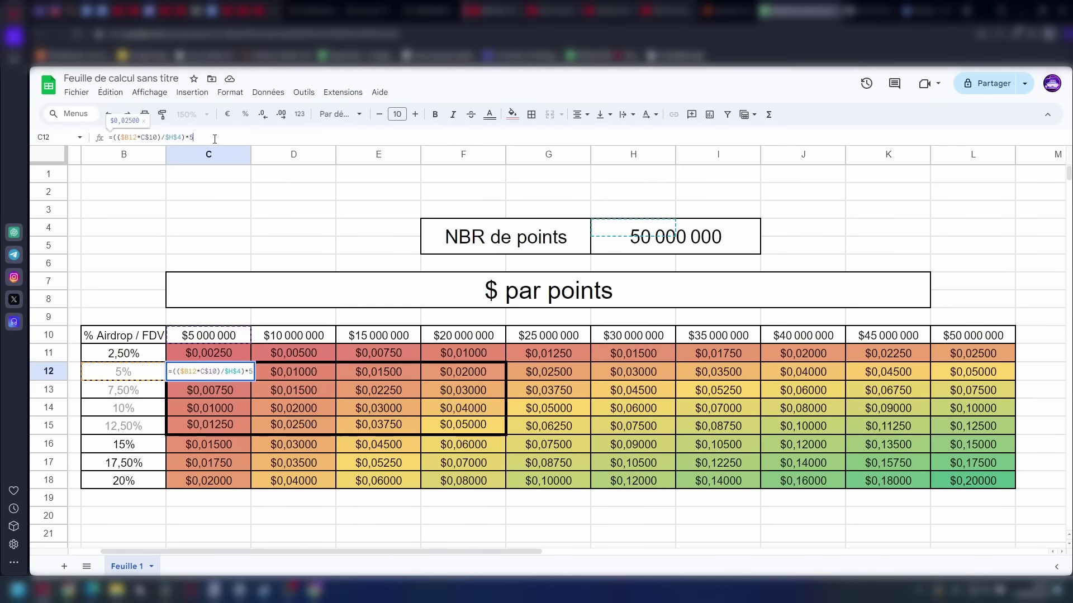
text(000)
key(Return)
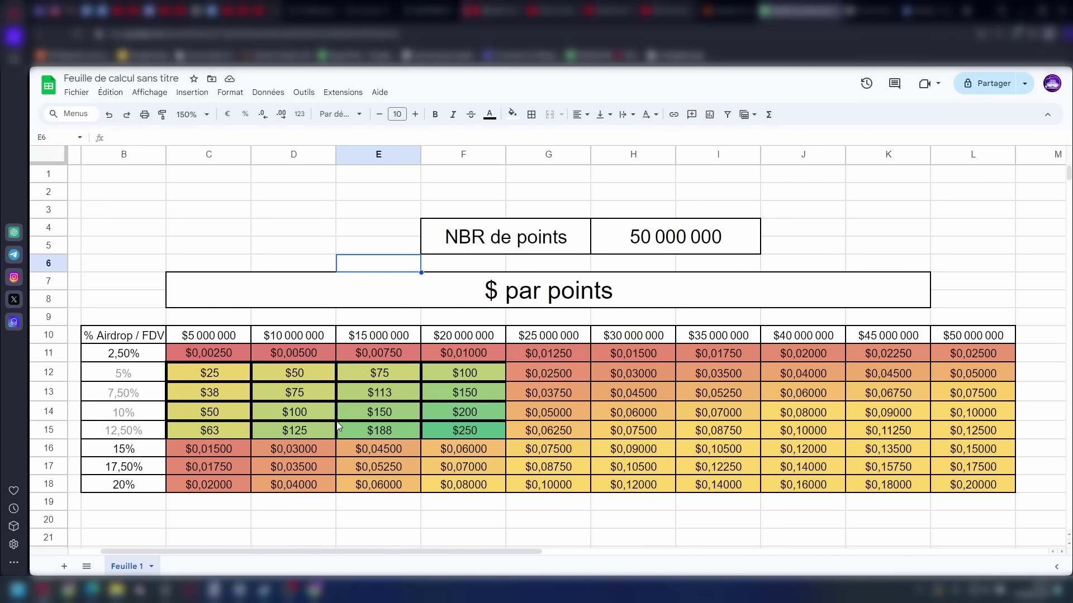
Examine the airdrop values in C12 and F15 of the outlined range and the ratio calculation in D29:E29.
click(226, 373)
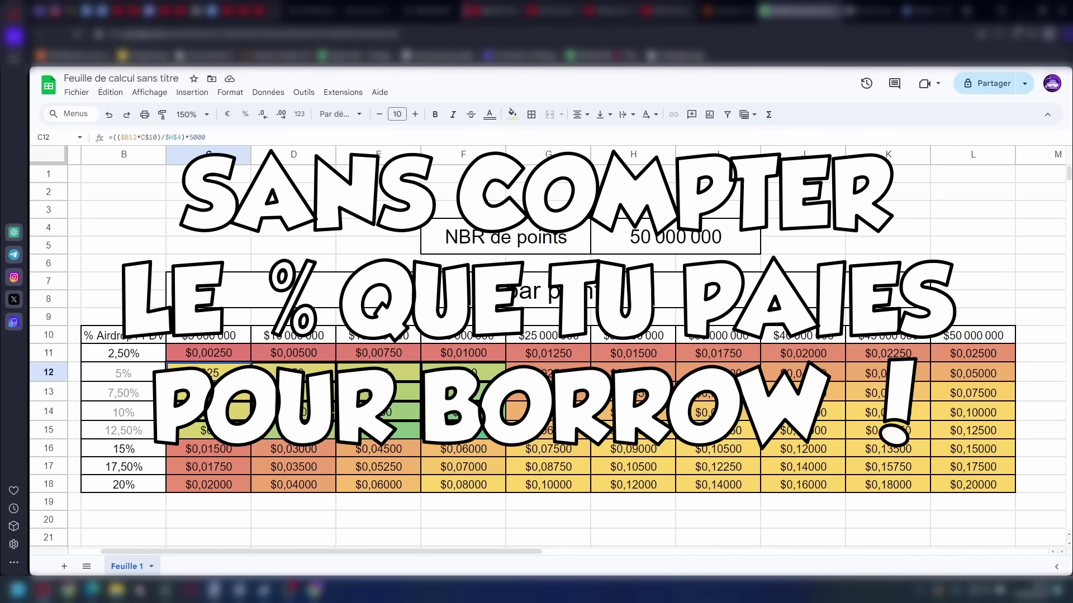
click(478, 430)
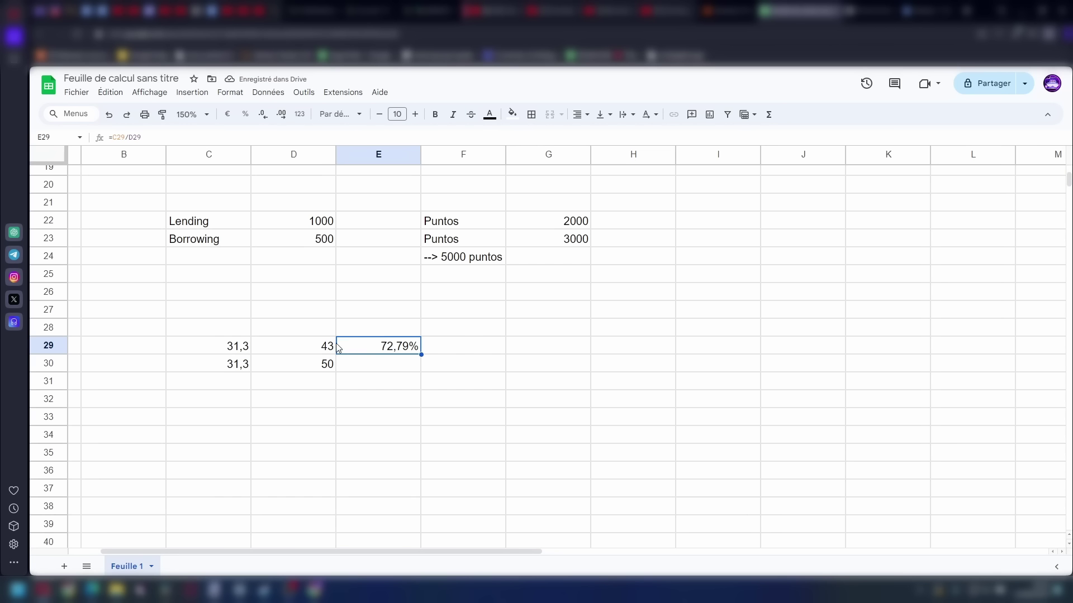
click(325, 349)
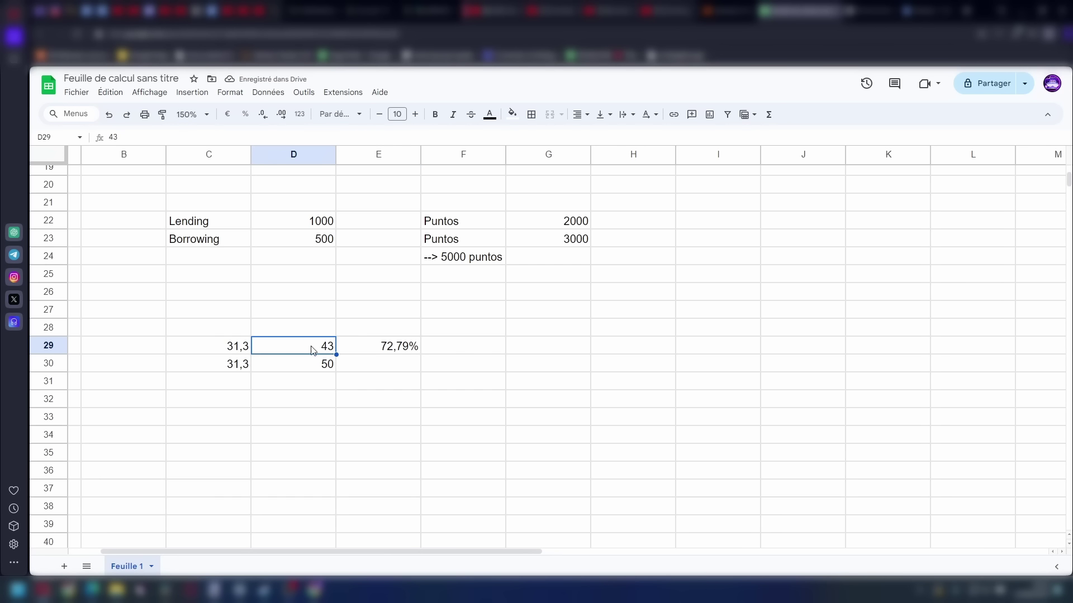
click(392, 355)
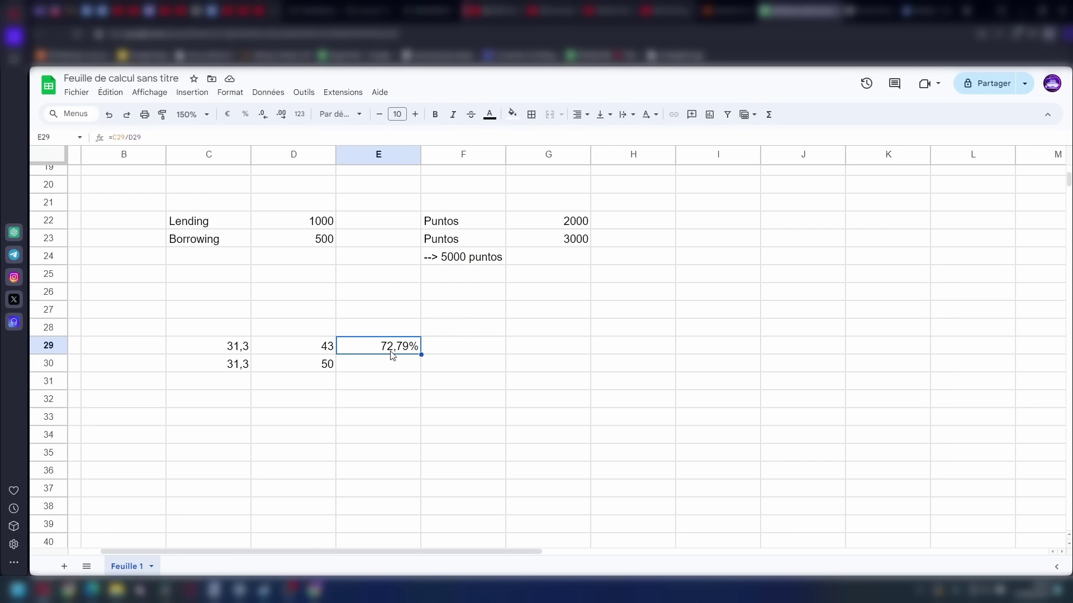
scroll(470, 344, up, 6)
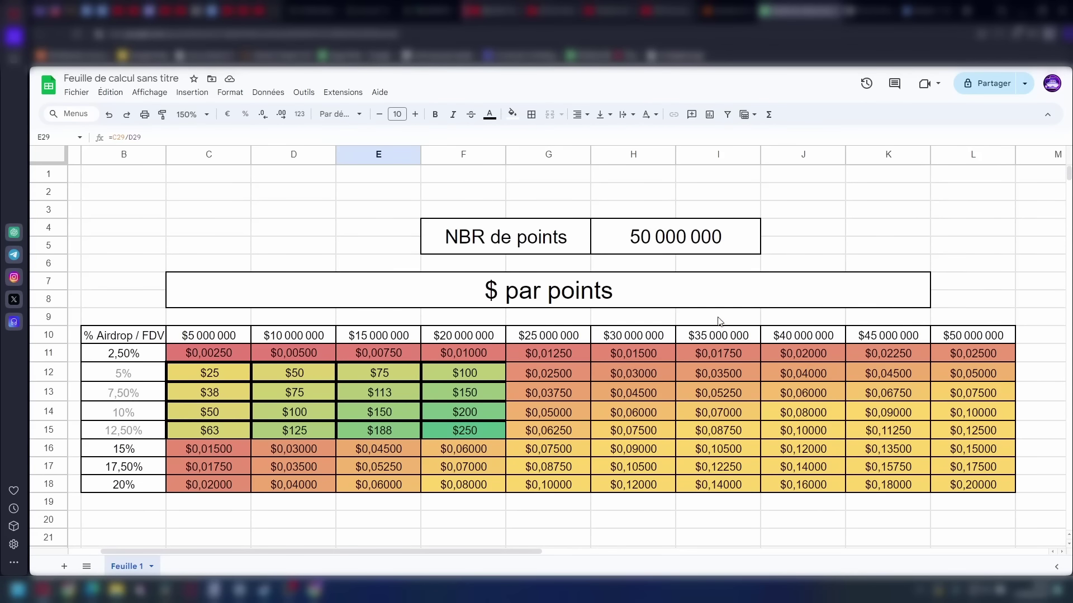
Compare the points totals of the top ten accounts on the Parcl leaderboard.
scroll(390, 353, down, 6)
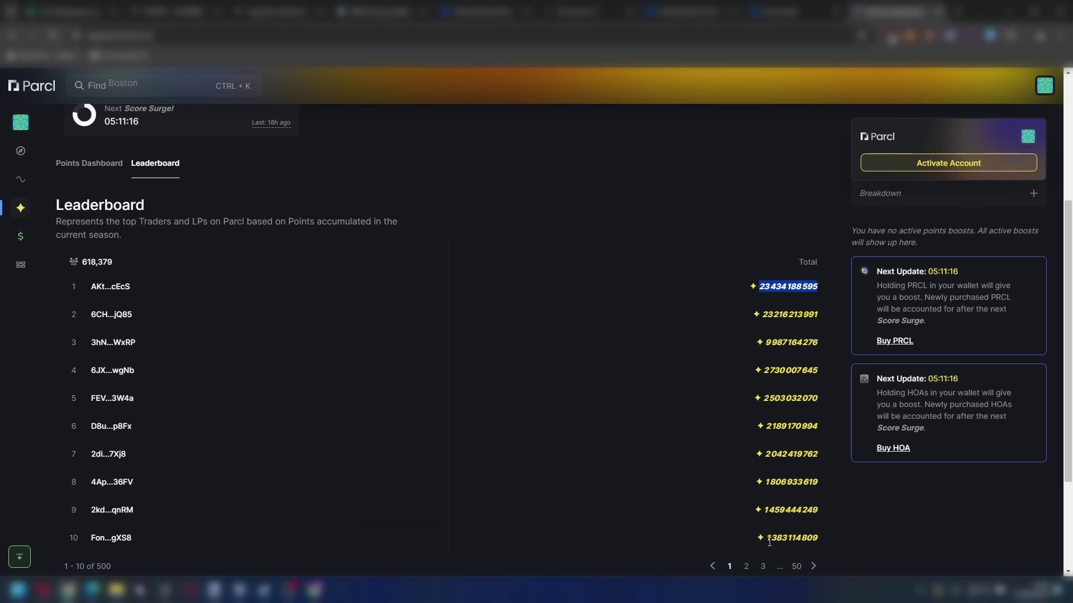
drag(770, 537, 819, 538)
drag(764, 310, 833, 282)
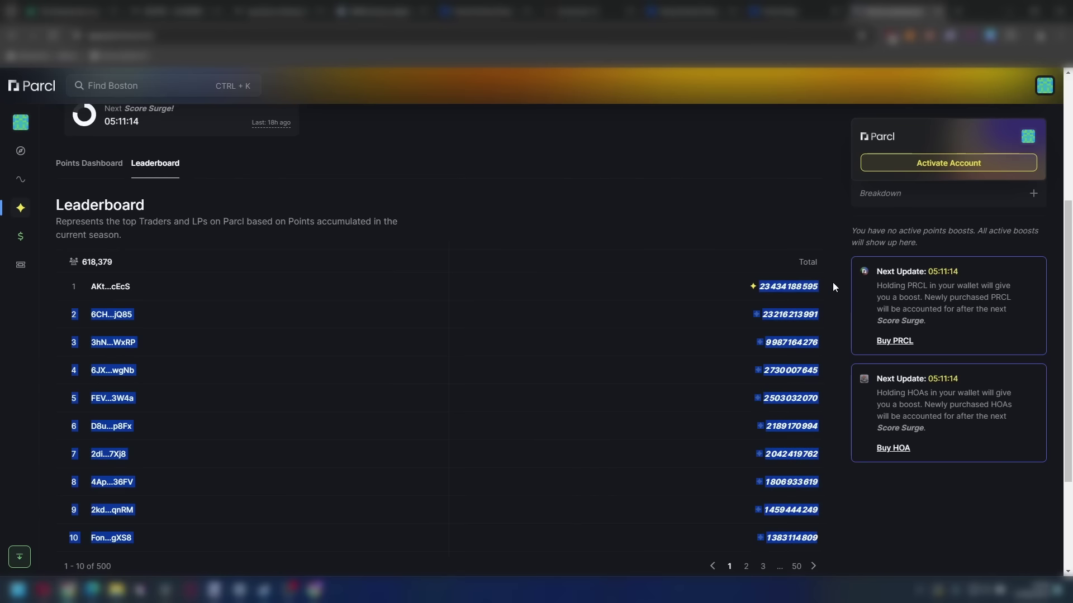